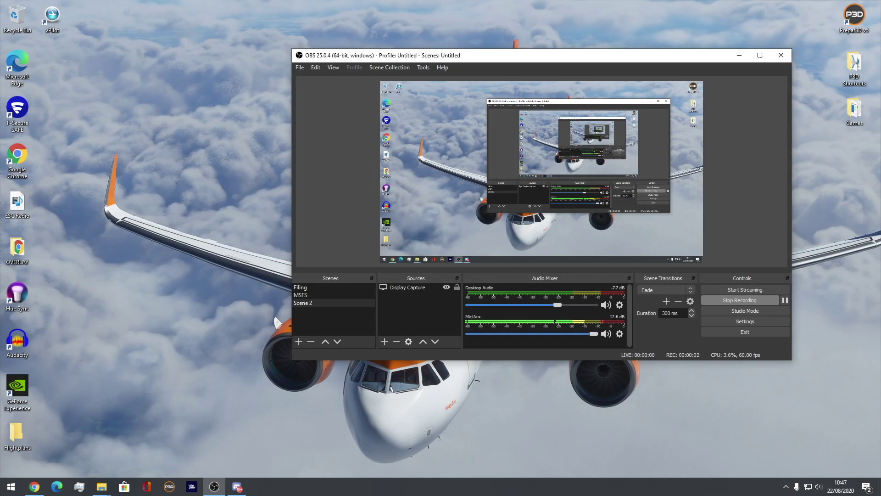
# - Minimise the OBS Studio window to reveal the airliner-wallpaper desktop
pyautogui.click(742, 55)
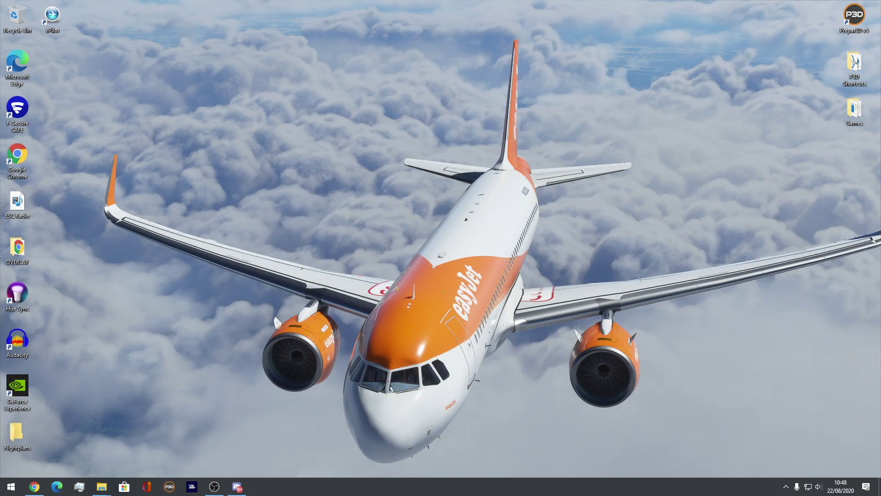
# - From Downloads, open liveriesmegapack and its inner LIVERIESMEGAPACK folder
pyautogui.moveTo(101, 487)
pyautogui.click(48, 443)
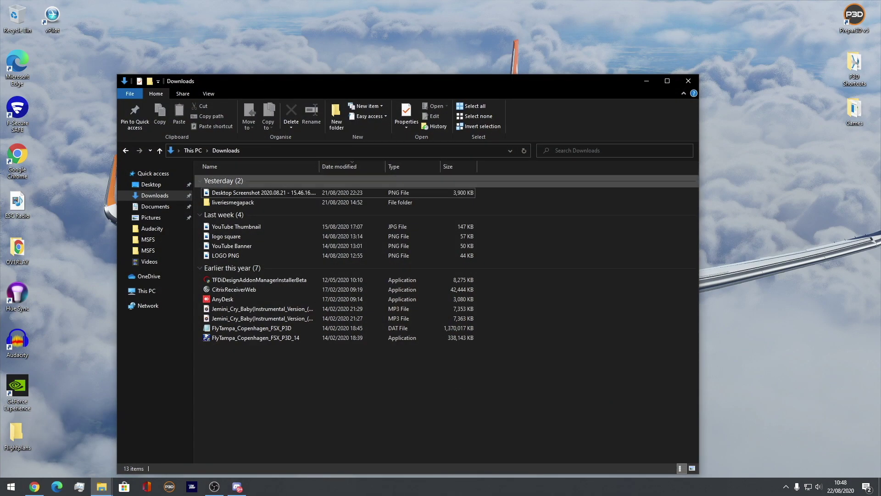
pyautogui.click(234, 203)
pyautogui.doubleClick(234, 202)
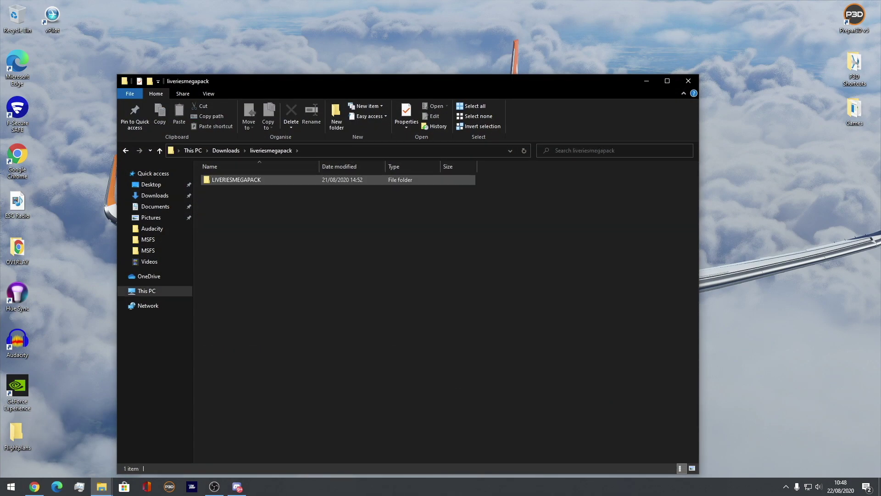
pyautogui.doubleClick(233, 180)
# - Drill through liveries-a320, SimObjects and Airplanes into Asobo_A320_NEO and scan its TEXTURE folders
pyautogui.doubleClick(234, 180)
pyautogui.doubleClick(233, 180)
pyautogui.doubleClick(234, 180)
pyautogui.doubleClick(233, 180)
pyautogui.scroll(-3, 276, 188)
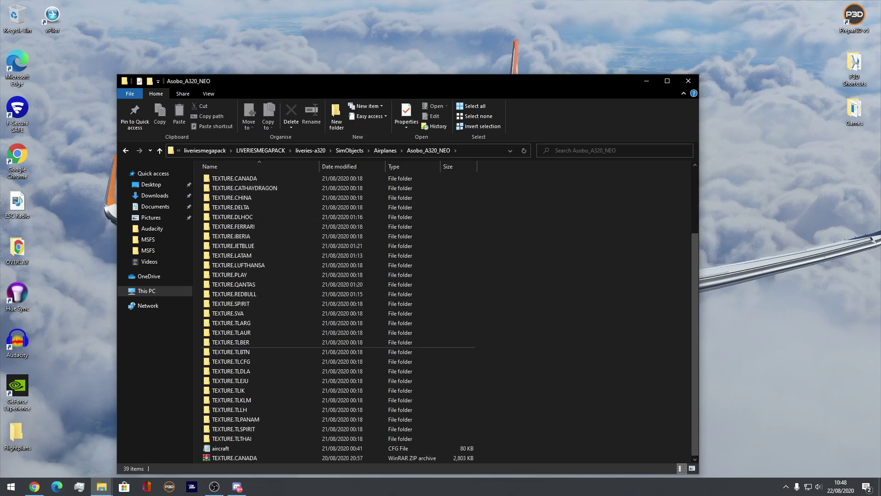
pyautogui.scroll(3, 275, 381)
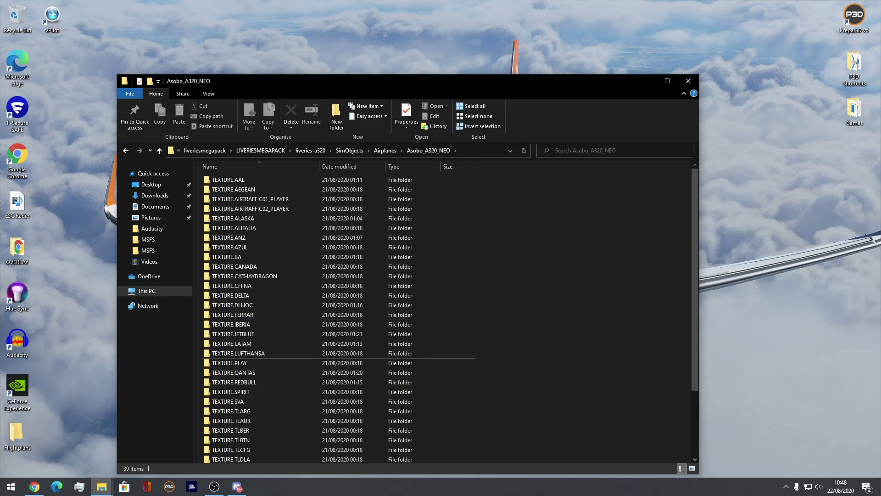
pyautogui.click(237, 487)
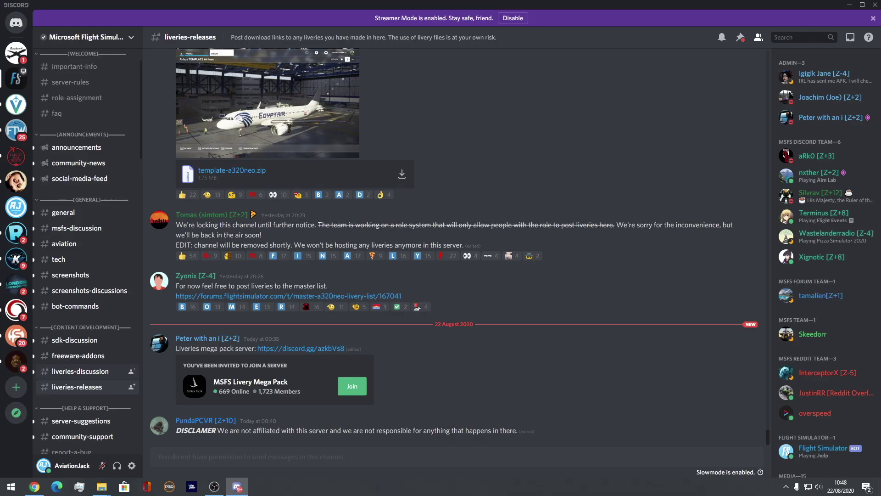
# - Browse the #liveries-releases posts and view the KLM A320 livery image full size
pyautogui.click(381, 356)
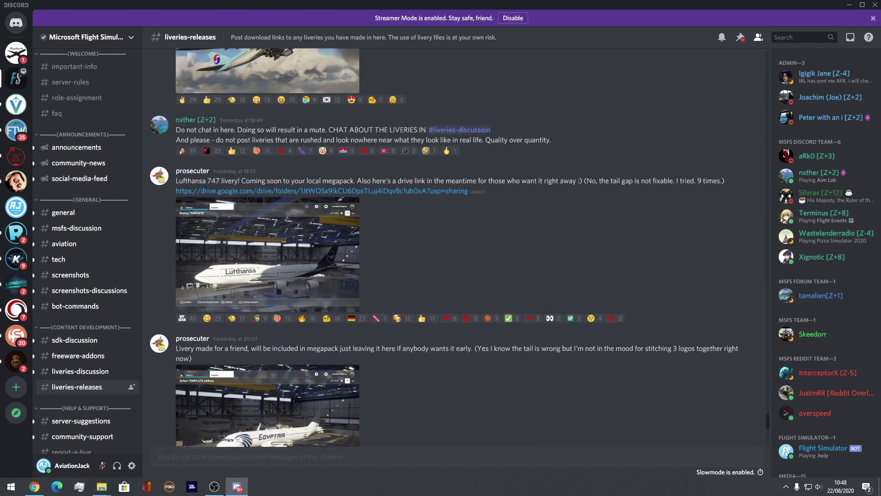
pyautogui.scroll(8, 455, 248)
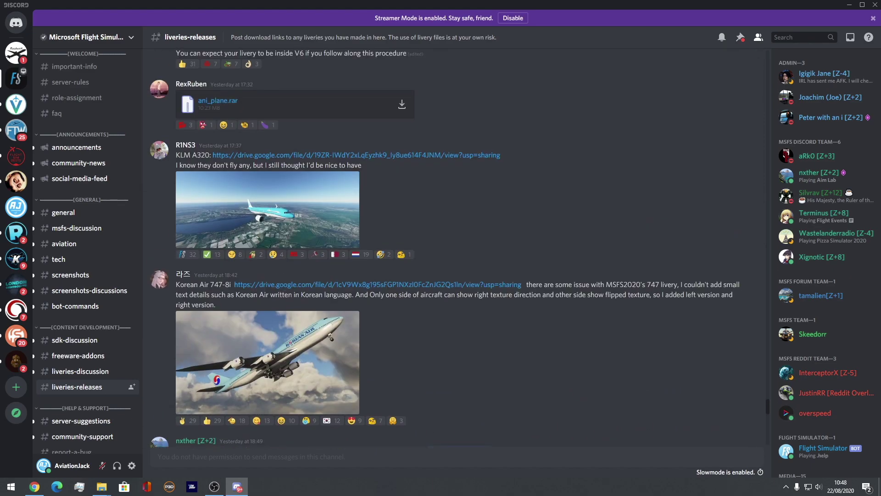
pyautogui.click(268, 210)
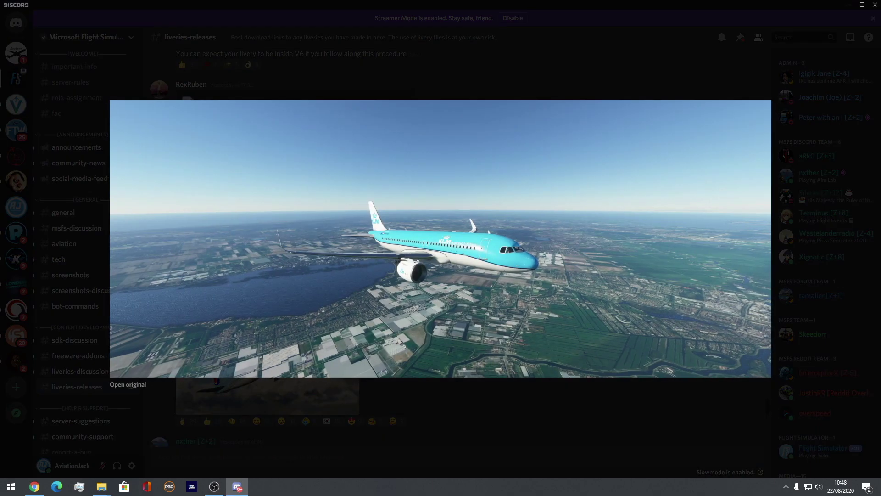
pyautogui.press('Escape')
pyautogui.scroll(10, 445, 248)
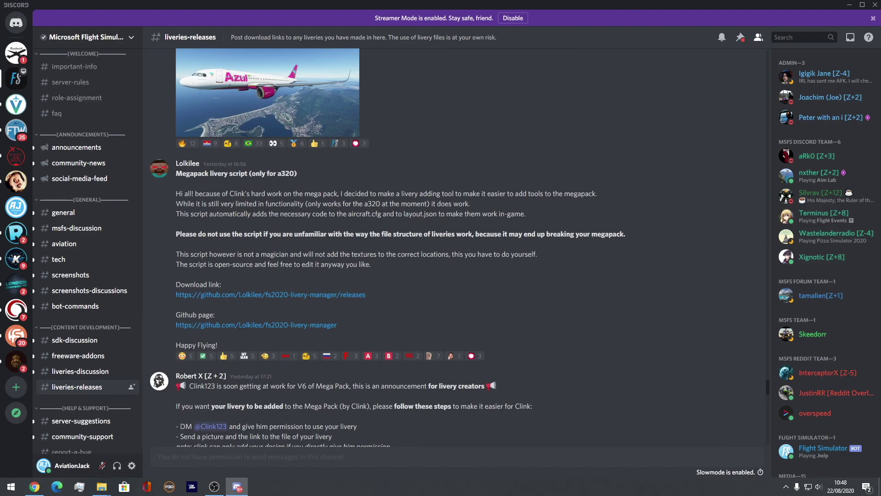
pyautogui.scroll(-15, 454, 248)
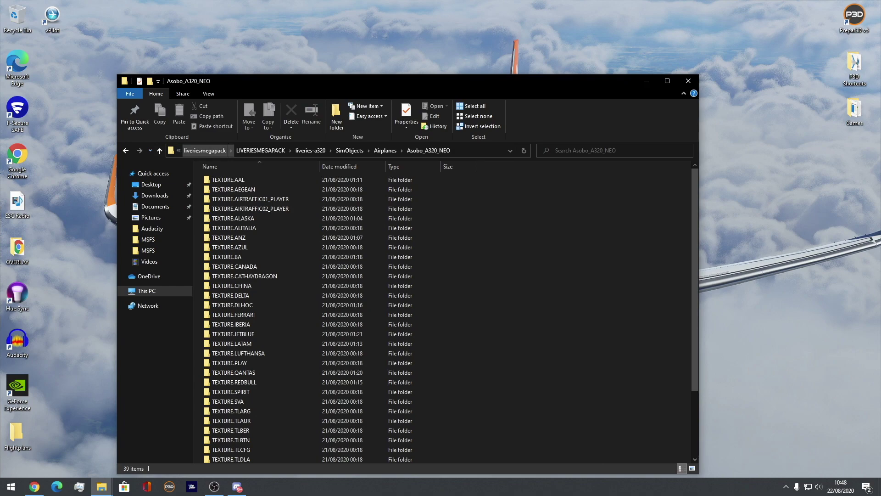
# - Return to Downloads and open liveriesmegapack\LIVERIESMEGAPACK
pyautogui.click(154, 195)
pyautogui.click(233, 202)
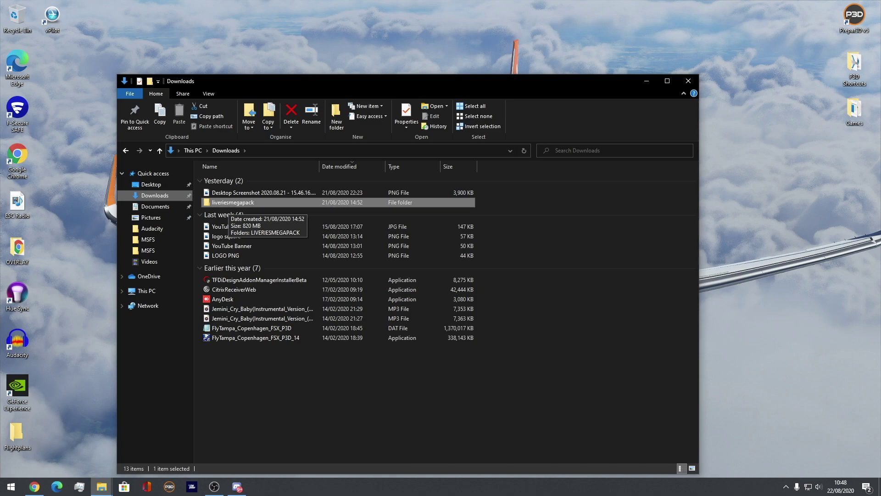
pyautogui.doubleClick(233, 202)
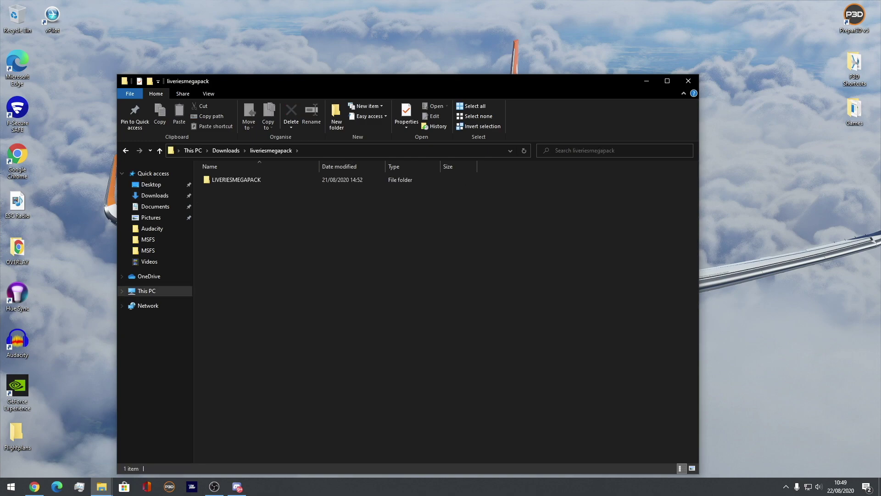
pyautogui.doubleClick(229, 180)
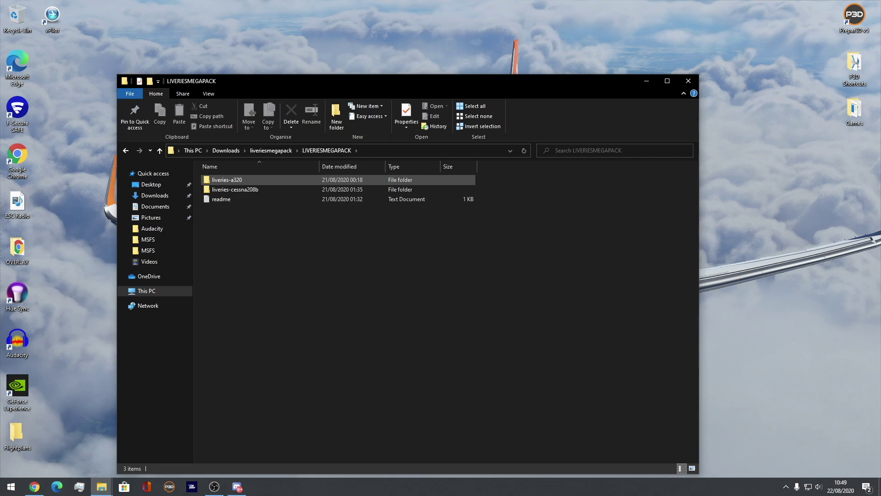
# - Peek inside liveries-cessna208b, then select liveries-a320 and snap the window to the right half
pyautogui.doubleClick(235, 189)
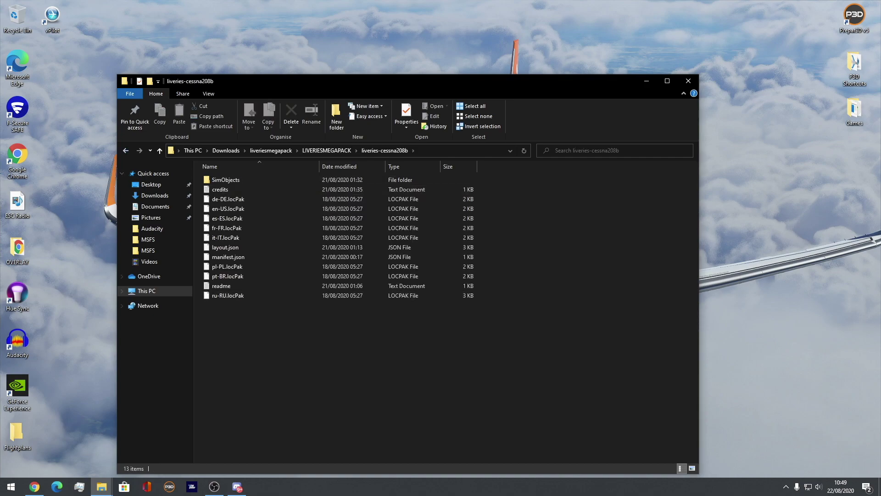
pyautogui.press('BackSpace')
pyautogui.click(226, 180)
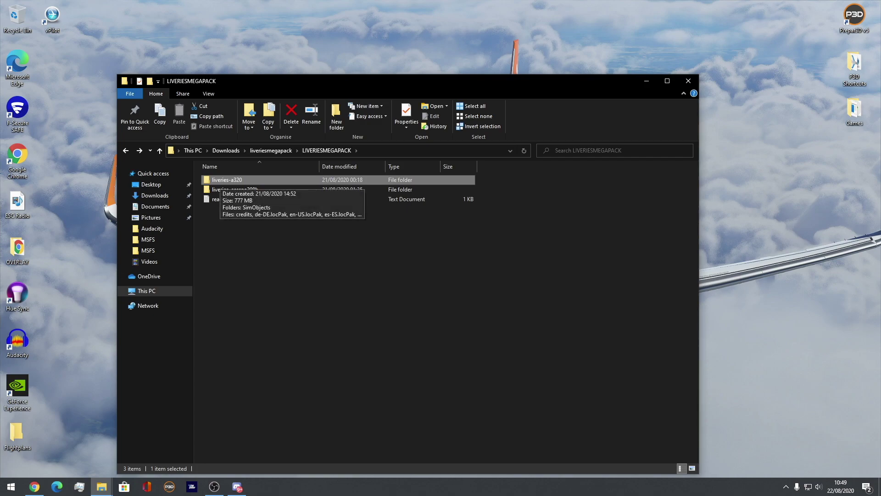
pyautogui.press('super+Right')
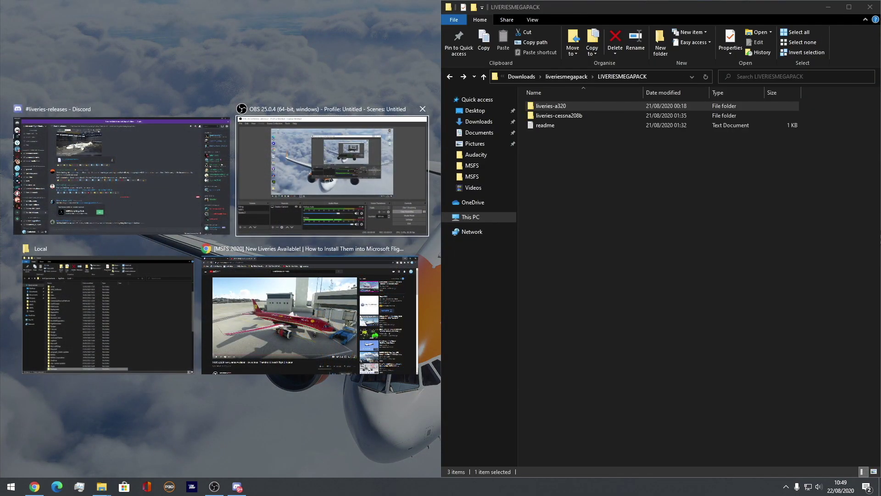
# - Snap the Local folder window into the left half and go up to the user folder
pyautogui.press('Left')
pyautogui.press('Down')
pyautogui.press('Return')
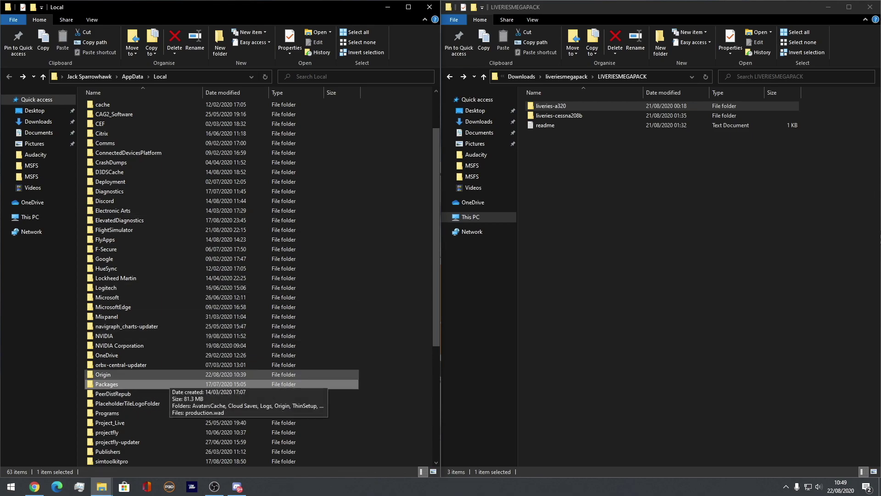
pyautogui.click(89, 77)
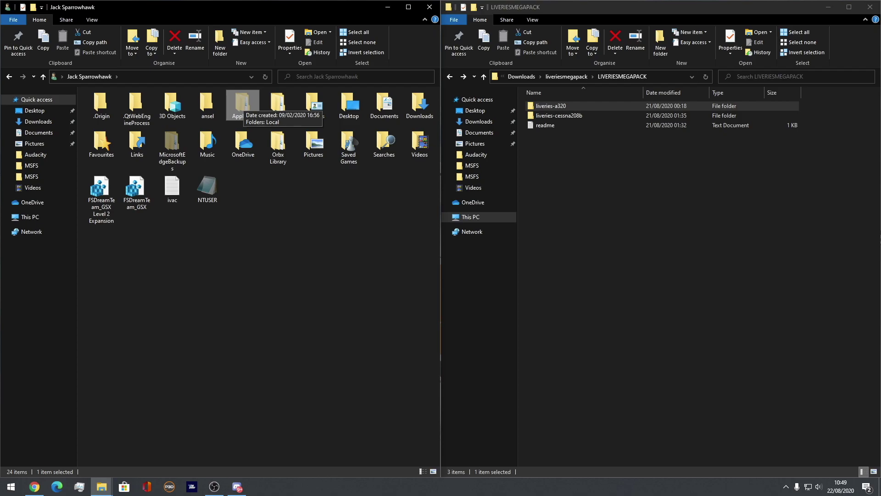
# - Navigate AppData\Local\Packages\Microsoft.FlightSimulator_8wekyb3d8bbwe\LocalCache into the empty Packages folder
pyautogui.doubleClick(242, 103)
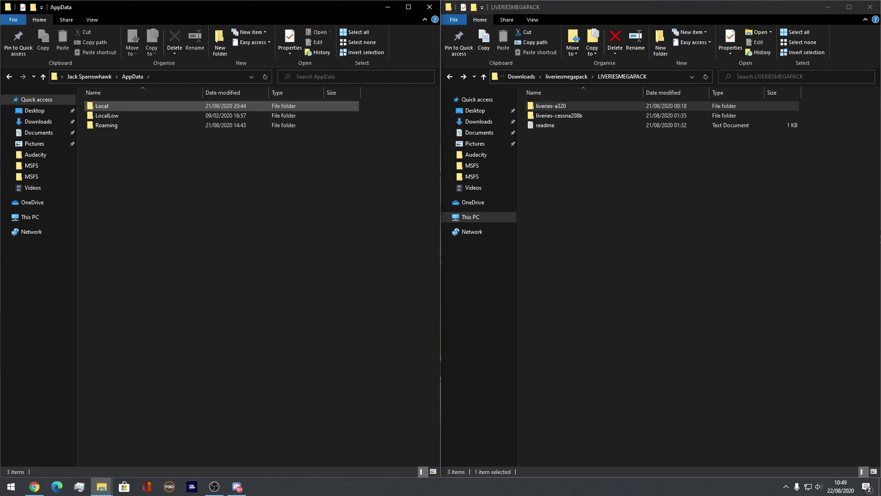
pyautogui.doubleClick(242, 106)
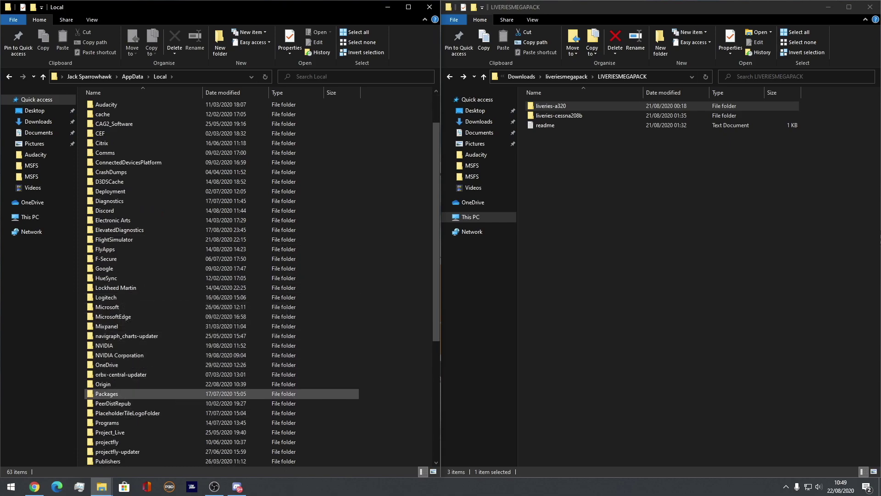
pyautogui.doubleClick(107, 393)
pyautogui.scroll(-1, 183, 184)
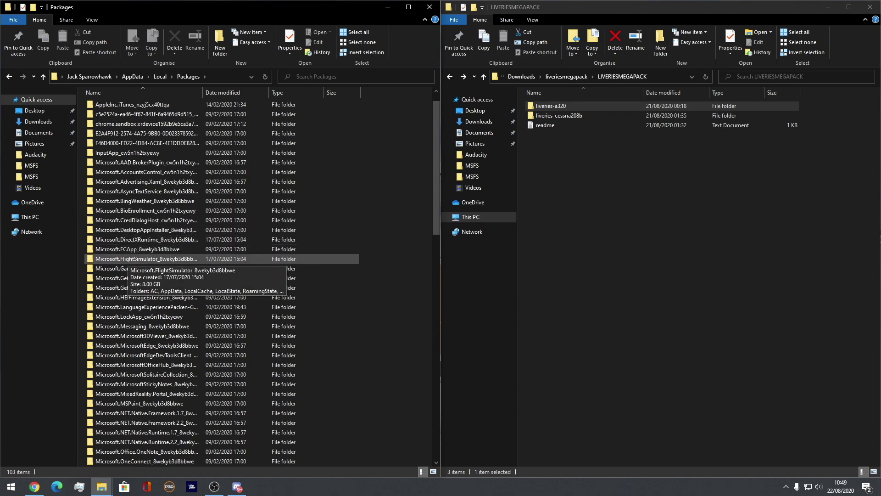
pyautogui.doubleClick(124, 259)
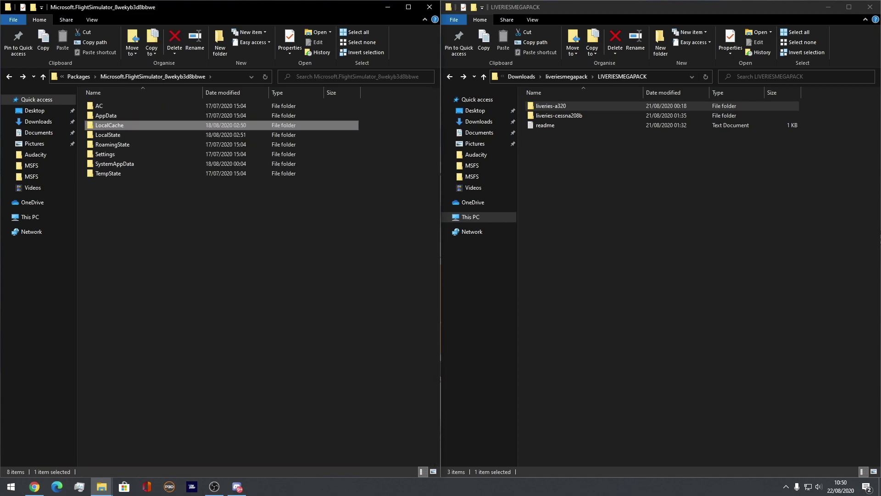
pyautogui.press('Return')
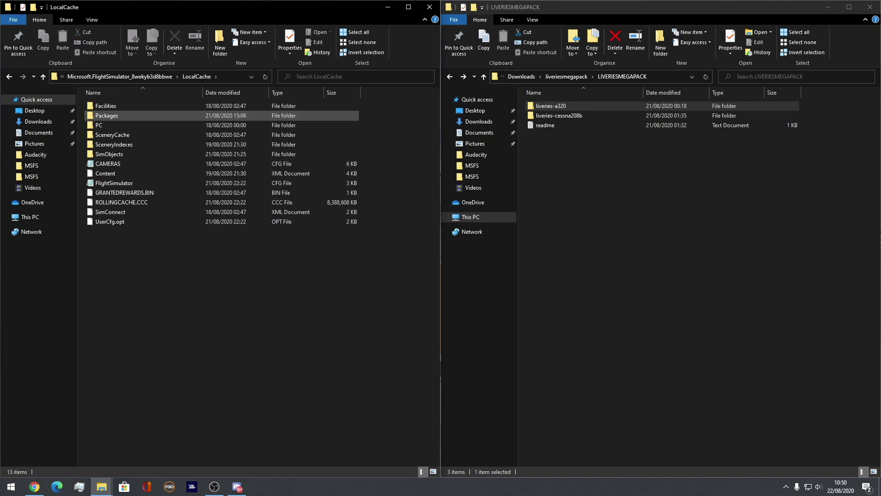
pyautogui.doubleClick(107, 115)
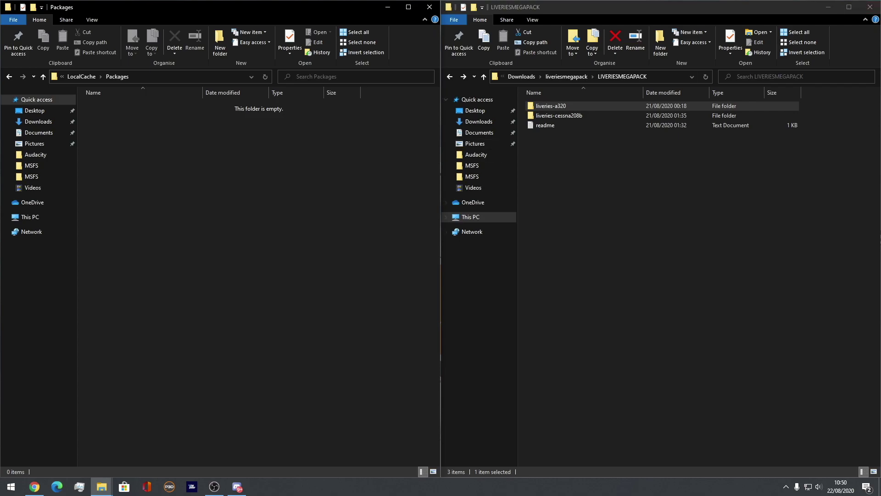
# - Copy the liveries-a320 folder from the megapack
pyautogui.click(551, 106)
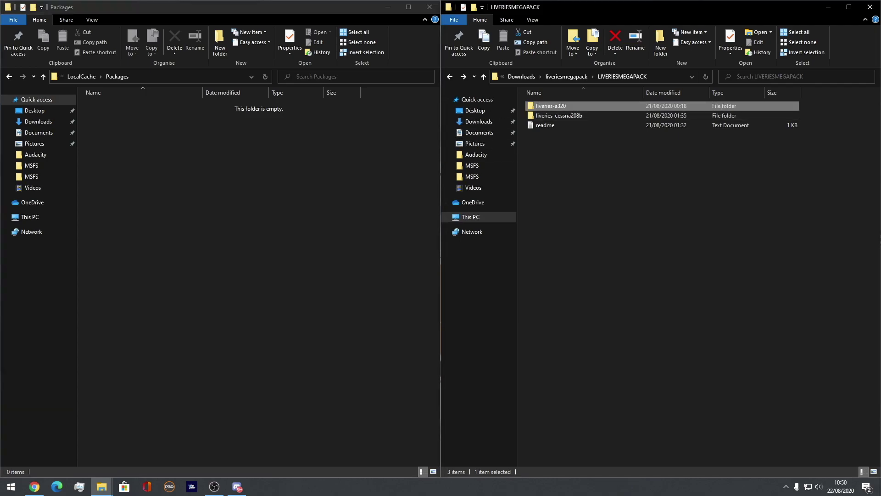
pyautogui.rightClick(539, 106)
pyautogui.click(561, 265)
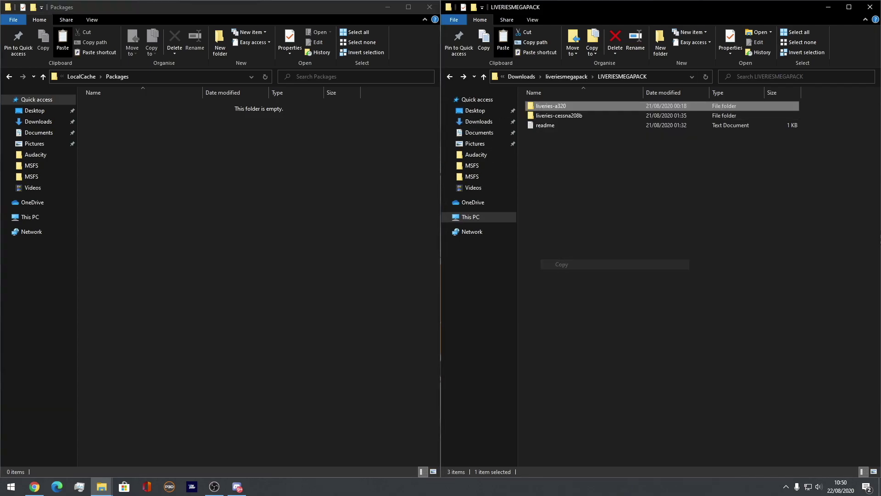
# - Open the Community folder inside Documents in the left window
pyautogui.click(38, 133)
pyautogui.click(106, 116)
pyautogui.doubleClick(110, 125)
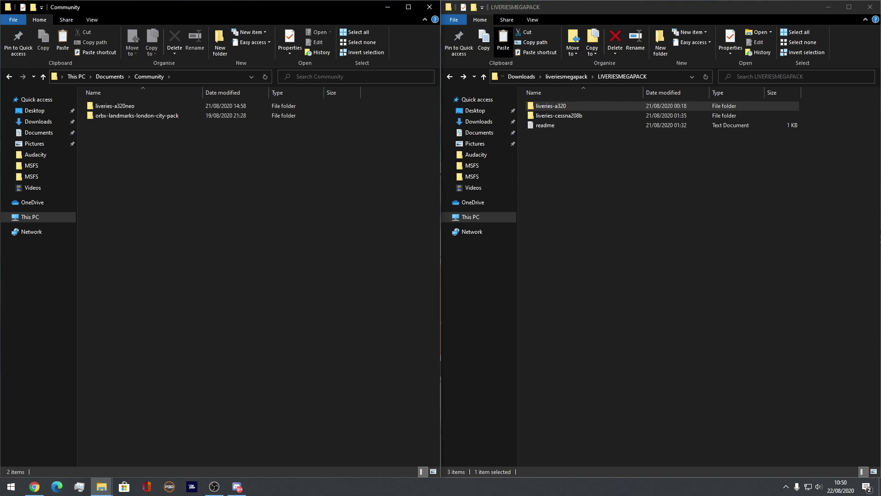
# - Inspect the textures in liveries-a320neo\SimObjects\Airplanes\Asobo_A320_NEO
pyautogui.doubleClick(115, 105)
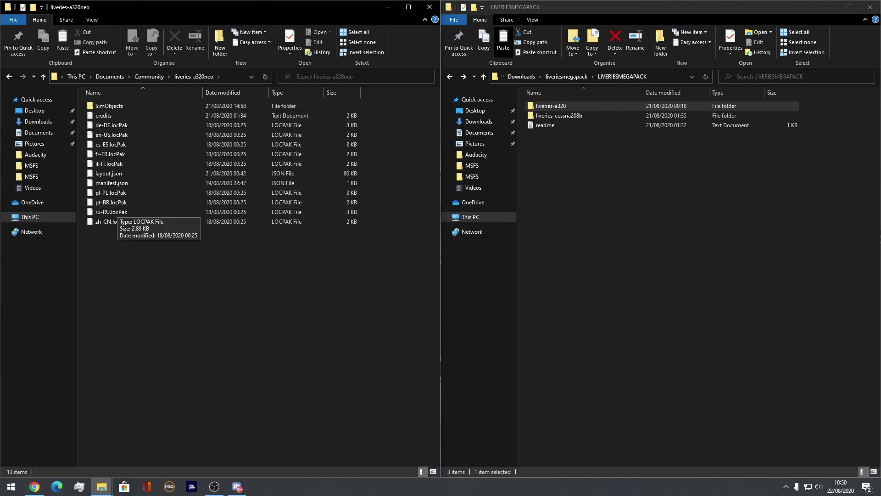
pyautogui.doubleClick(110, 106)
pyautogui.doubleClick(111, 105)
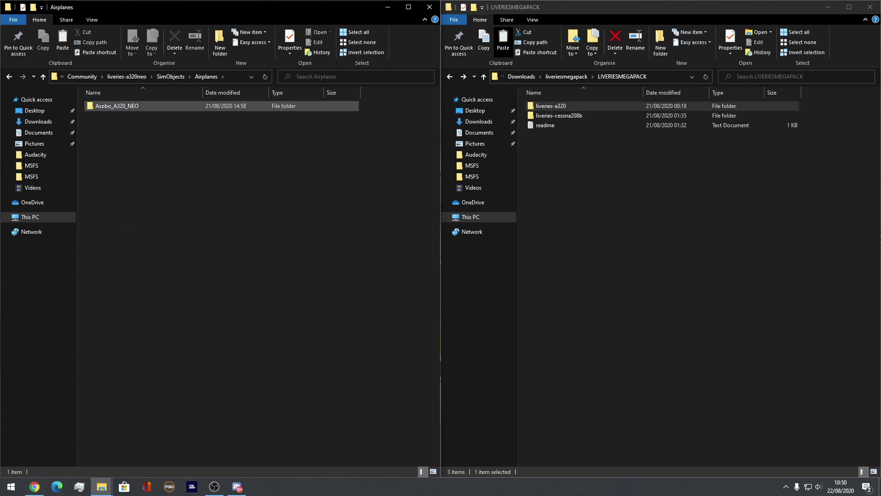
pyautogui.doubleClick(110, 106)
pyautogui.scroll(-1, 111, 172)
pyautogui.scroll(1, 110, 171)
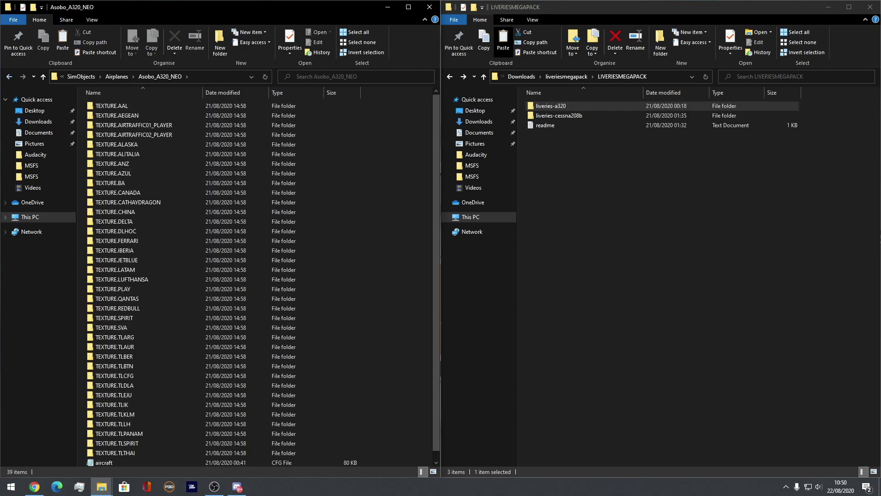
# - Return to Community, clear the selection and minimise that window
pyautogui.hotkey('alt', 'Up')
pyautogui.hotkey('alt', 'Up')
pyautogui.hotkey('alt', 'Up')
pyautogui.hotkey('alt', 'Up')
pyautogui.press('Down')
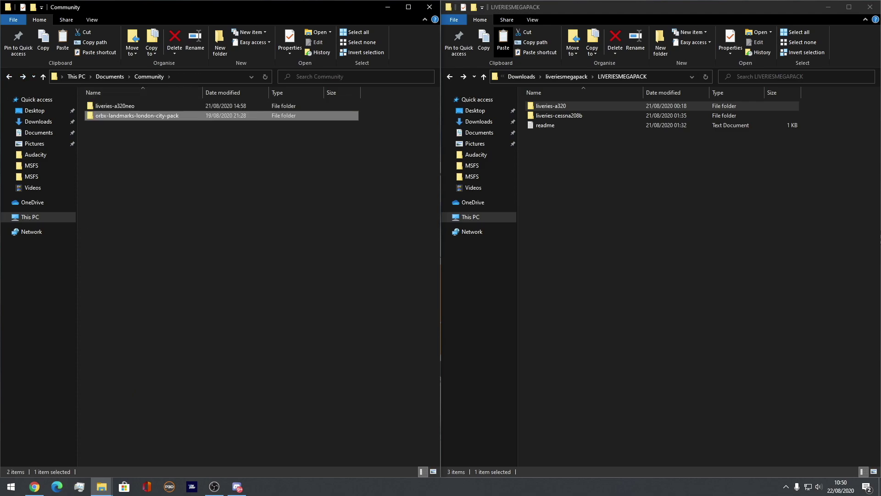
pyautogui.hotkey('ctrl', 'space')
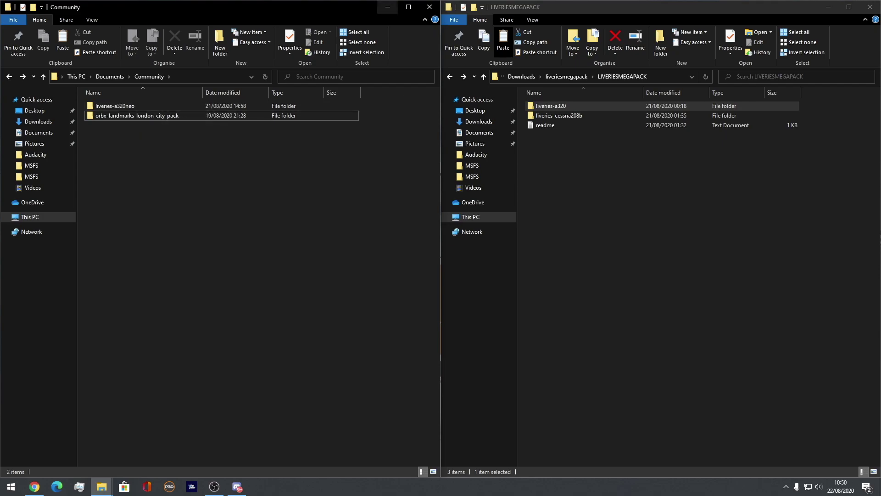
pyautogui.click(388, 7)
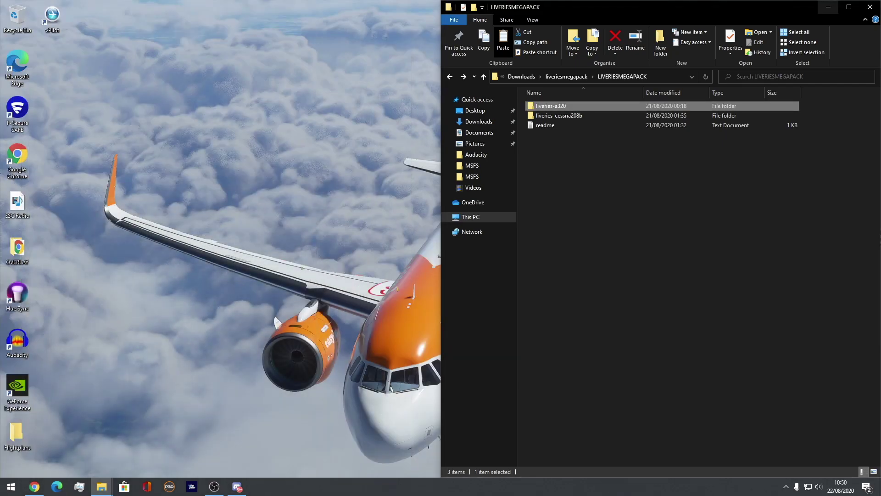
# - Minimise the LIVERIESMEGAPACK window, leaving only the bare desktop
pyautogui.click(829, 7)
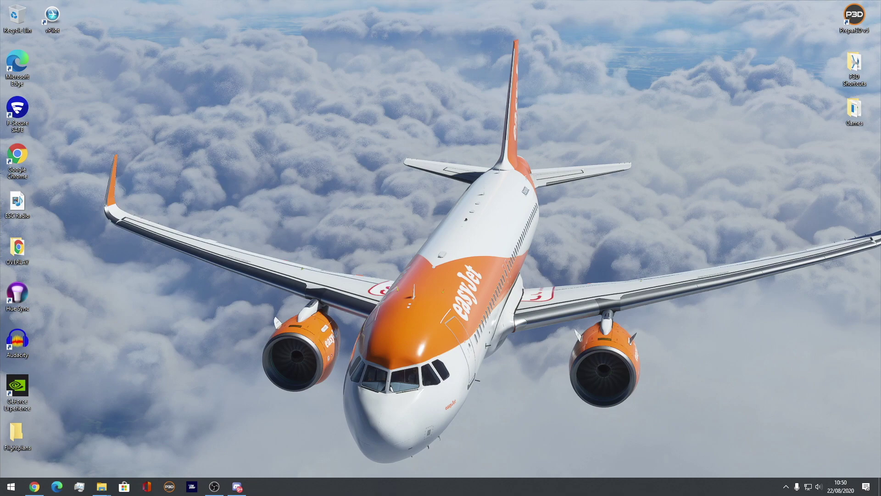
pyautogui.moveTo(83, 27); pyautogui.dragTo(811, 438)
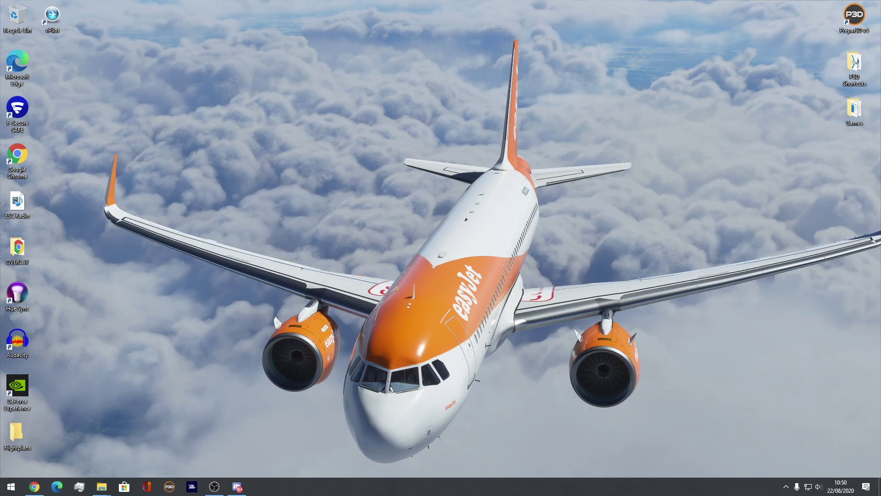